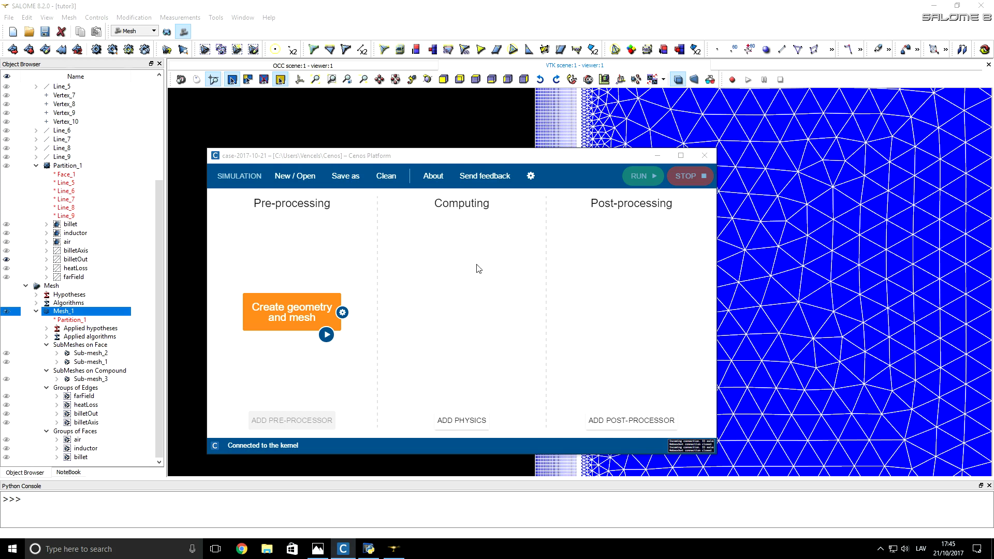
Bring the CENOS window to the front, maximize it, and view the geometry block's mesh base units.
click(479, 156)
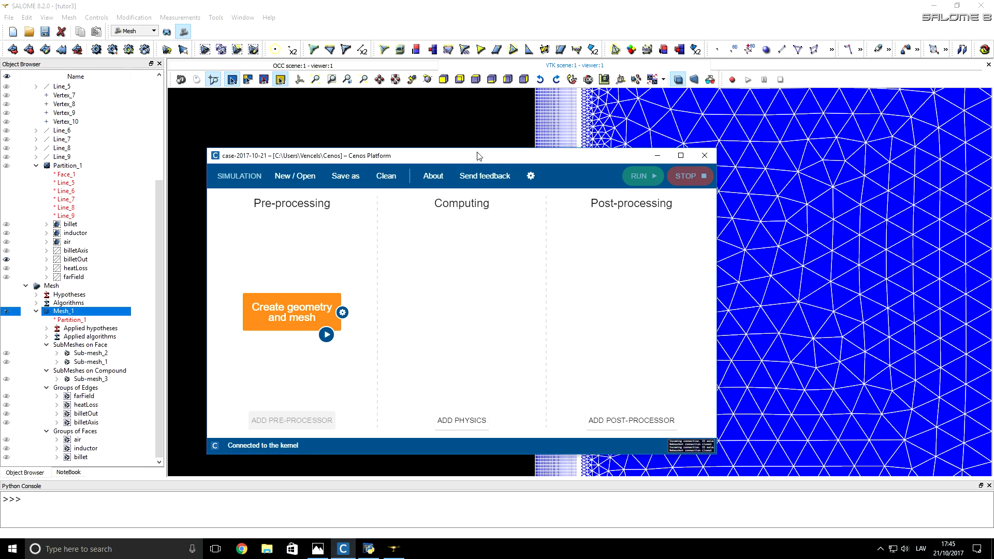
double_click(478, 155)
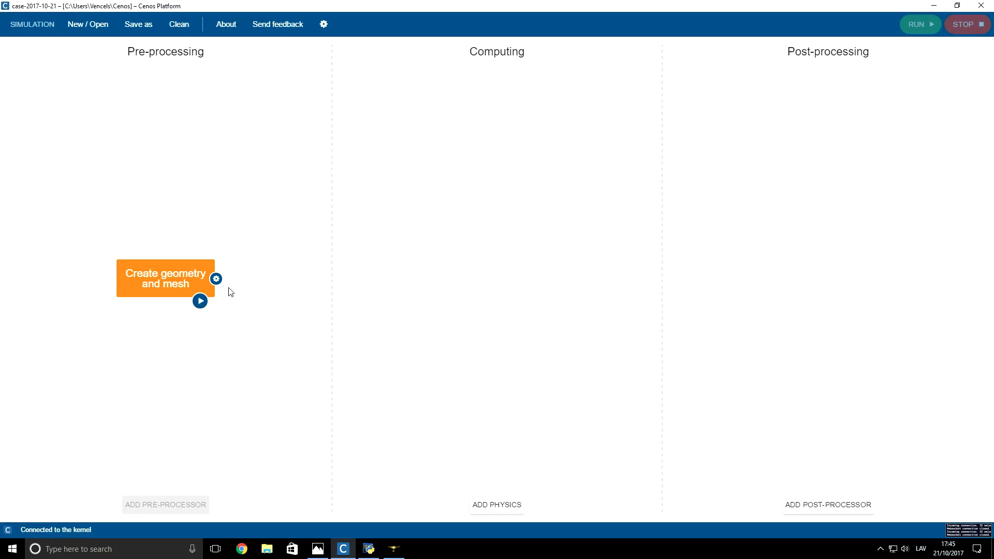
click(216, 280)
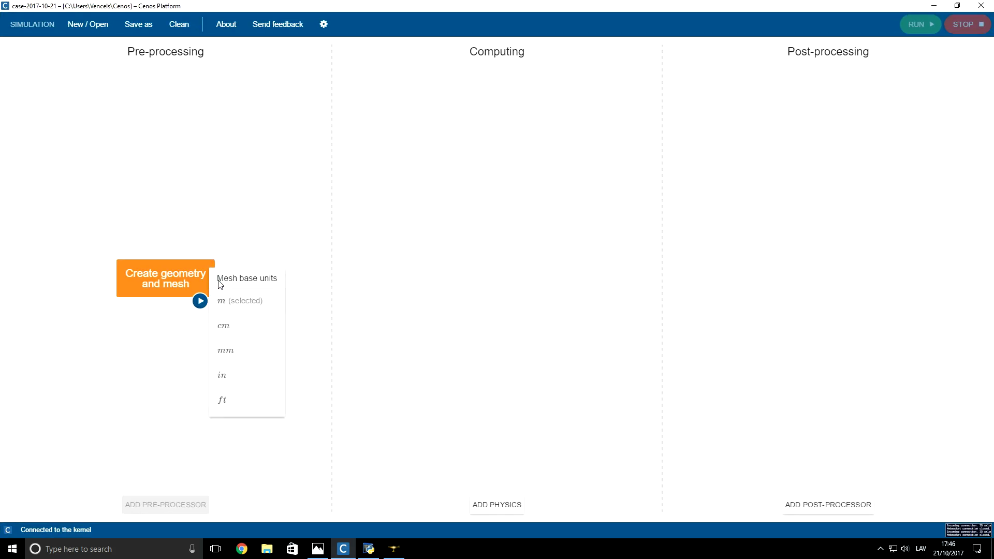
click(255, 356)
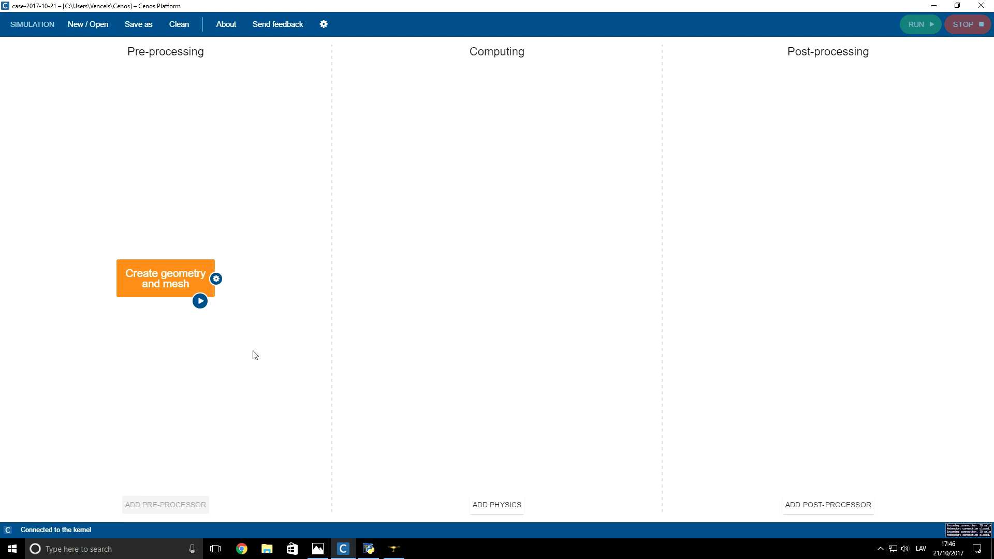
Add an Induction Heating physics block and choose the 2D solver for it.
click(503, 506)
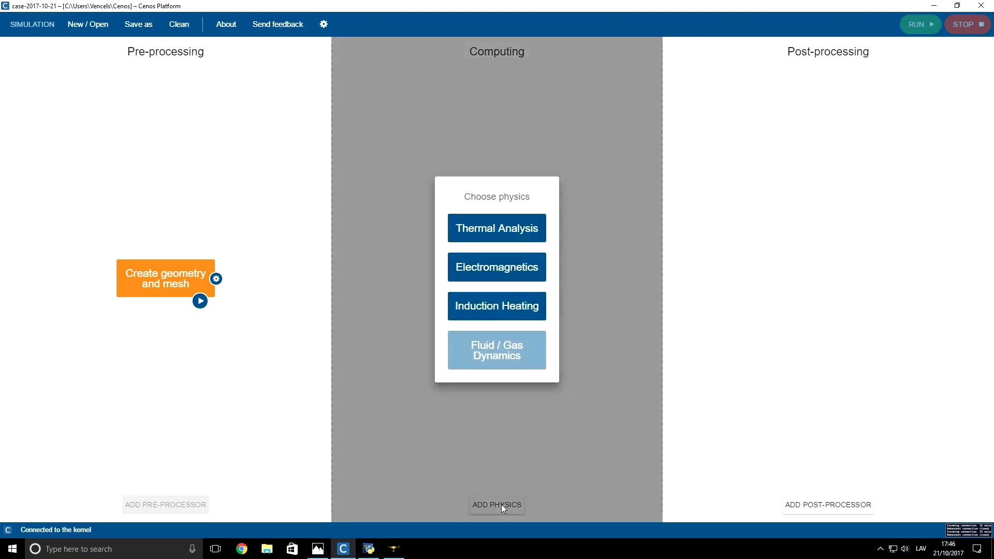
click(517, 304)
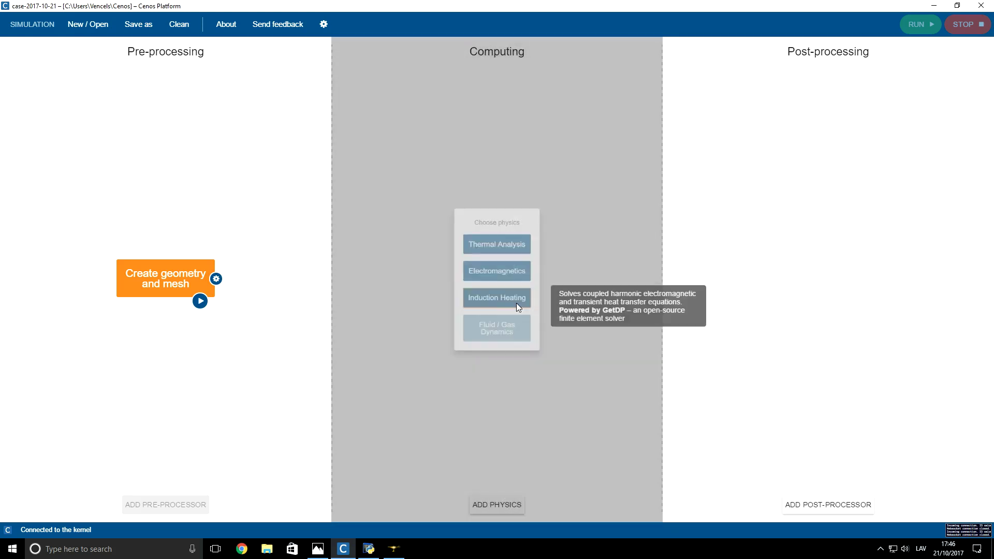
click(512, 300)
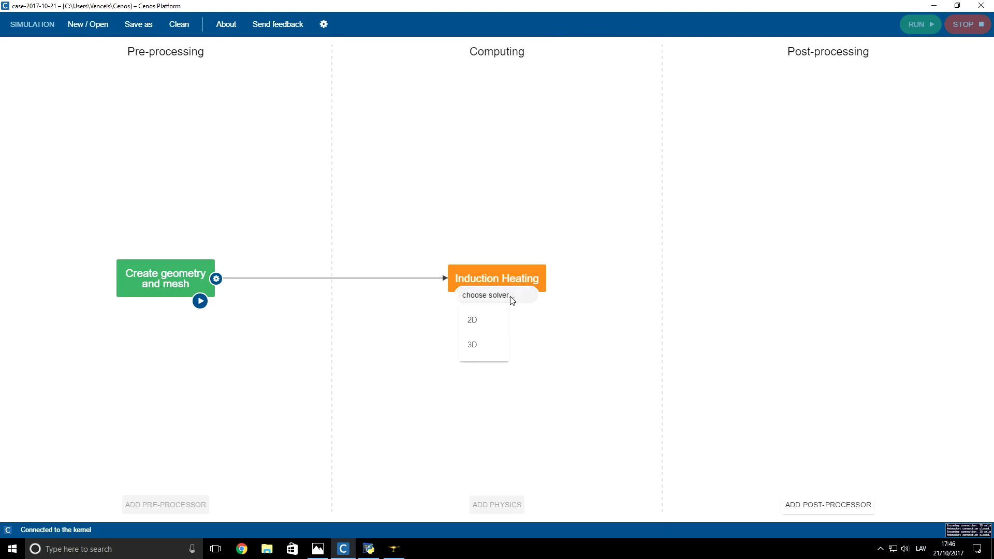
click(482, 324)
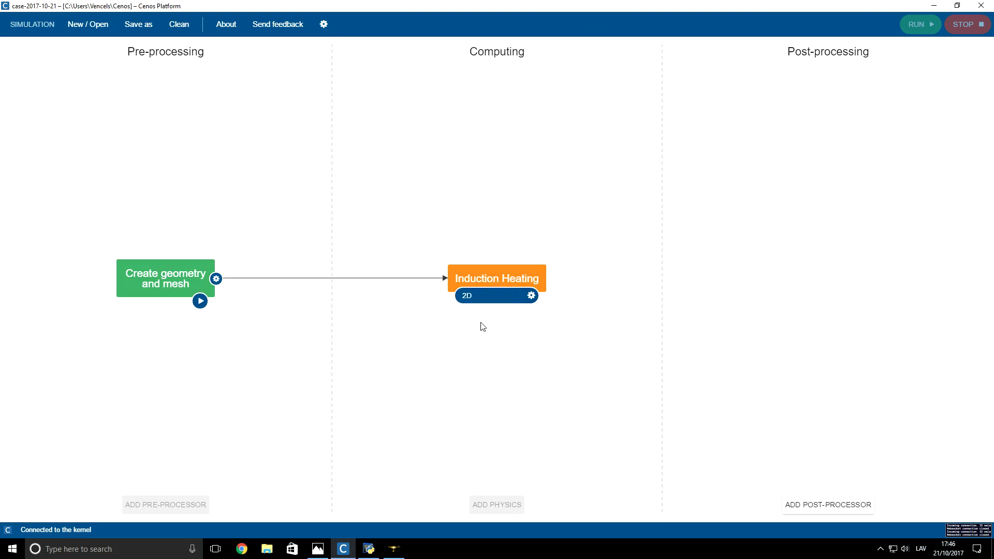
Set induction frequency to 5000 Hz, end time to 30 s and time step to 0.1 s.
click(498, 301)
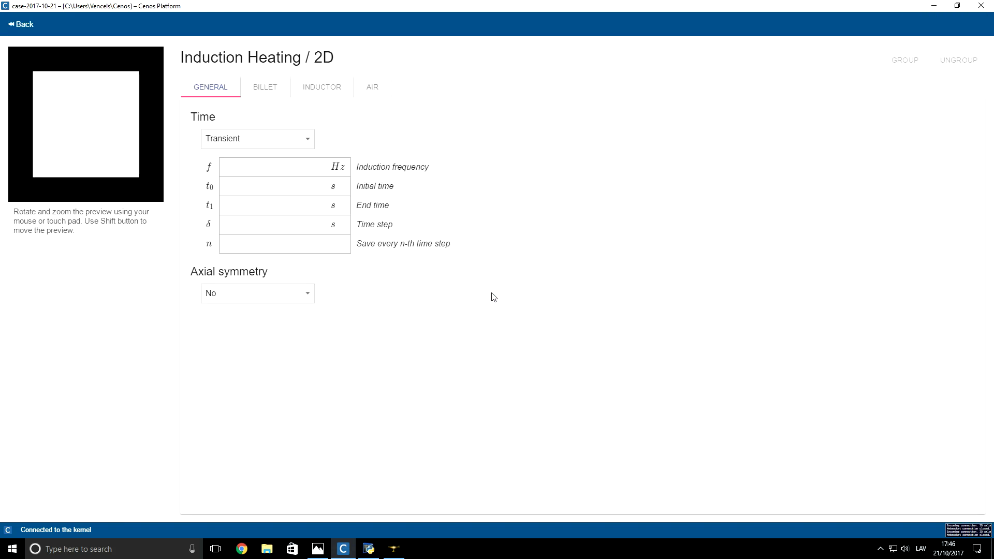
click(241, 166)
text(5000)
text(0)
click(250, 205)
text(30)
click(253, 223)
text(0.1)
Save results every 10th step and enable axial symmetry about the y axis.
text(10)
click(241, 294)
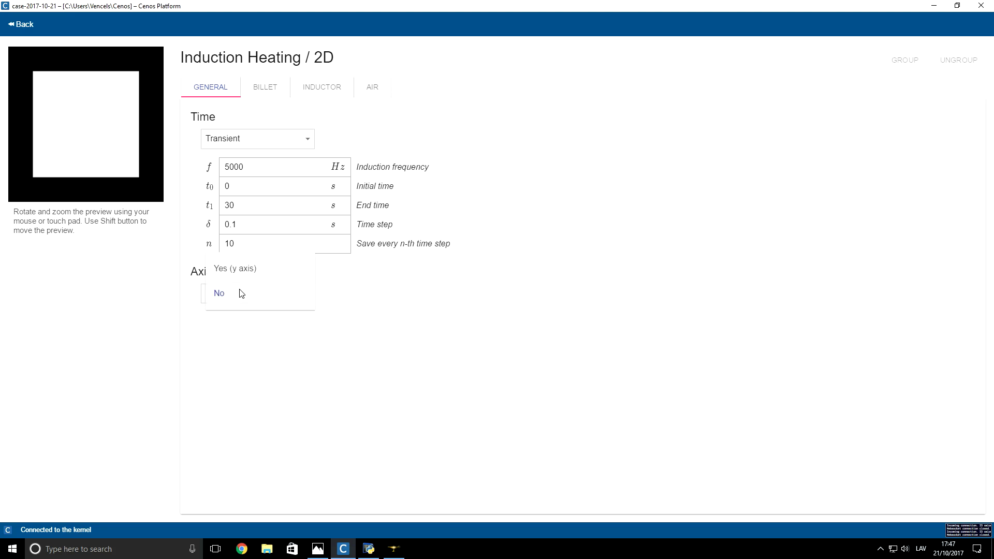
click(233, 268)
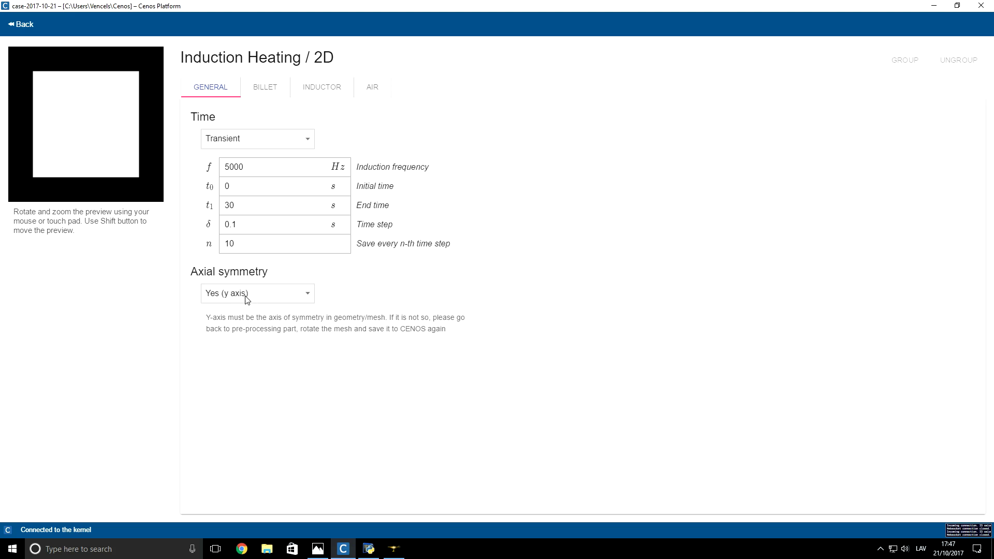
Make the billet an inductively heated Aluminum conductor with velocity UY of 0.01 m/s.
click(262, 92)
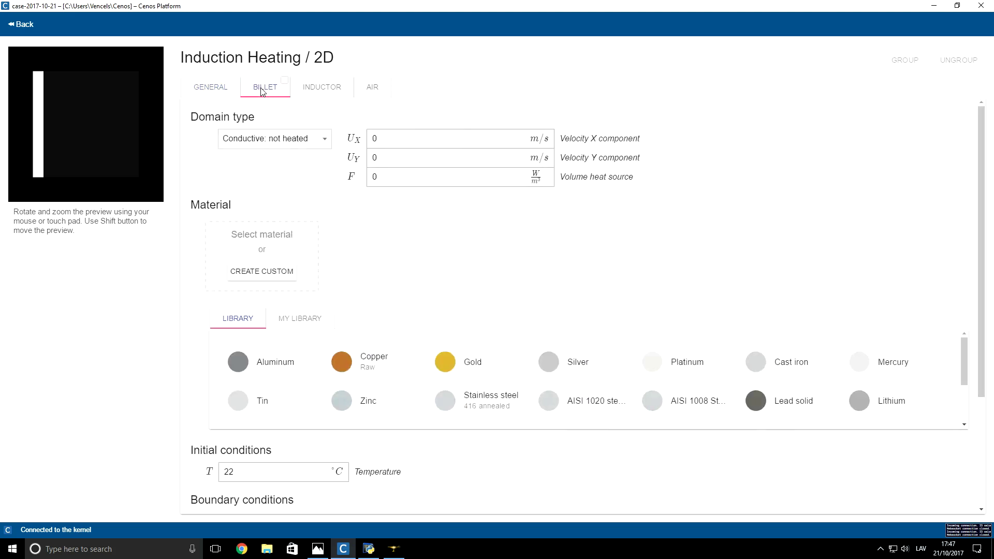
click(268, 138)
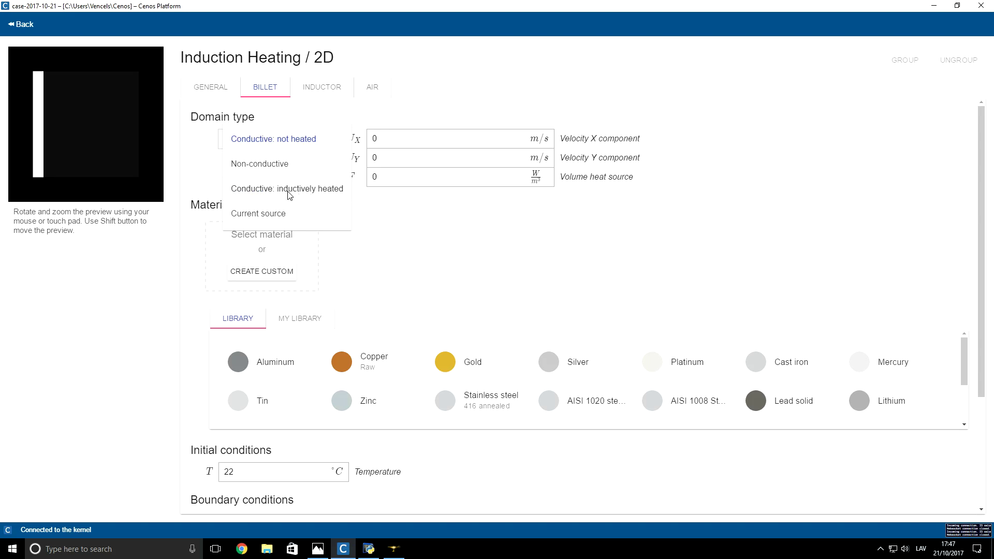
click(320, 193)
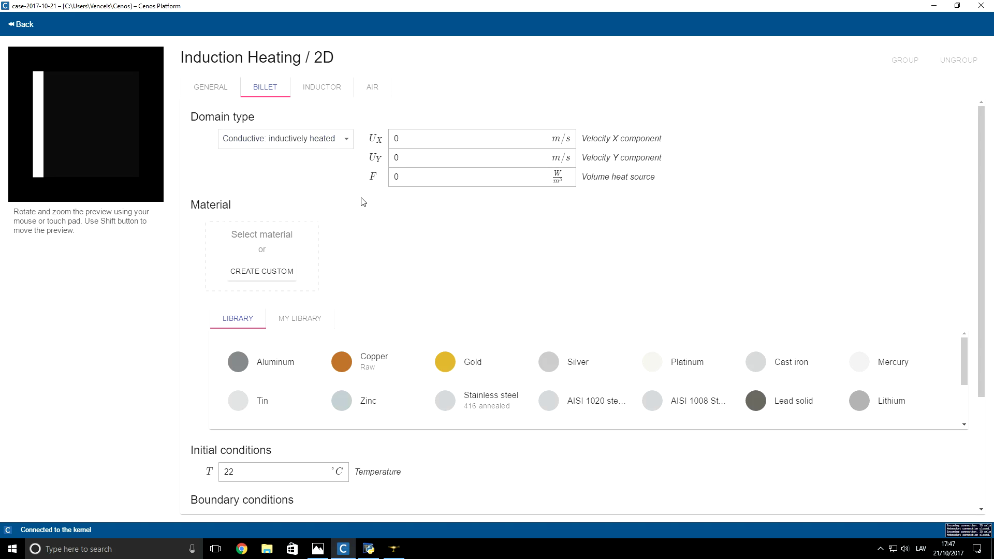
double_click(415, 158)
text(0.01)
click(284, 366)
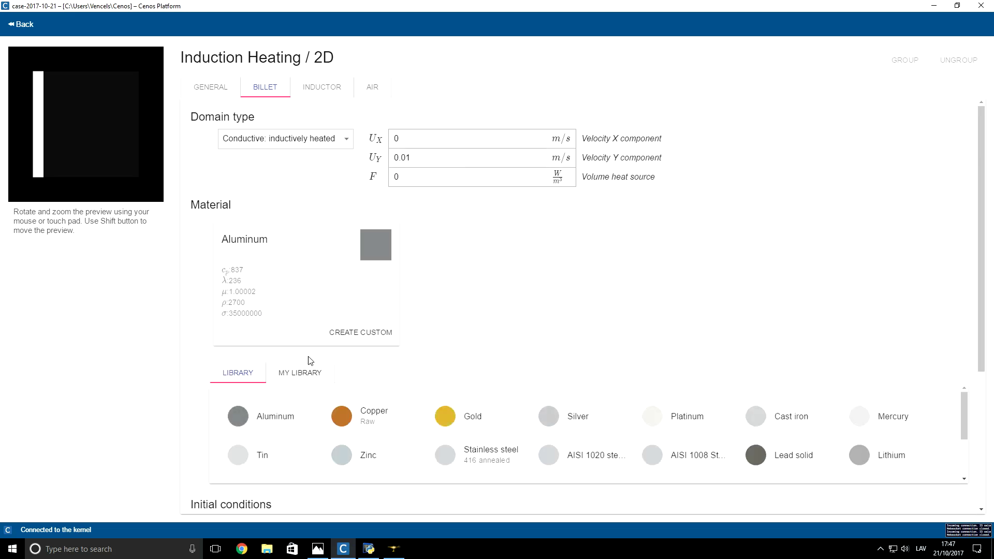
scroll(442, 276, down, 4)
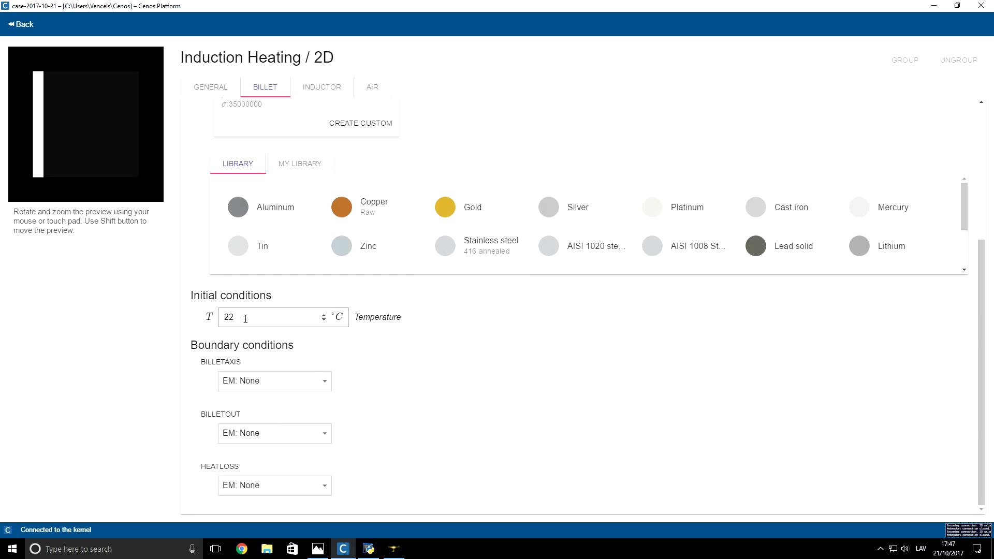
Set BILLETAXIS to the EM symmetry axis and BILLETOUT to EM Infinity.
click(271, 383)
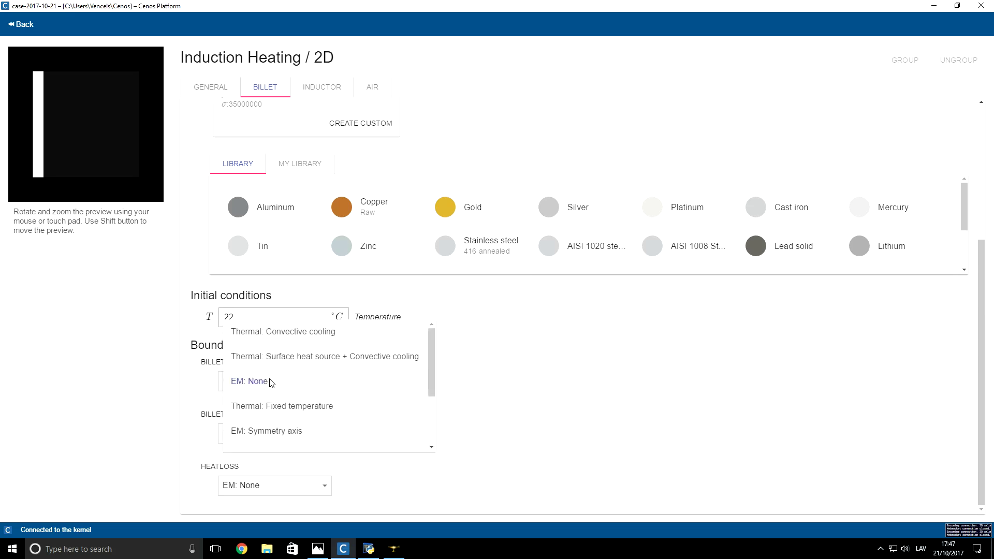
scroll(271, 382, down, 2)
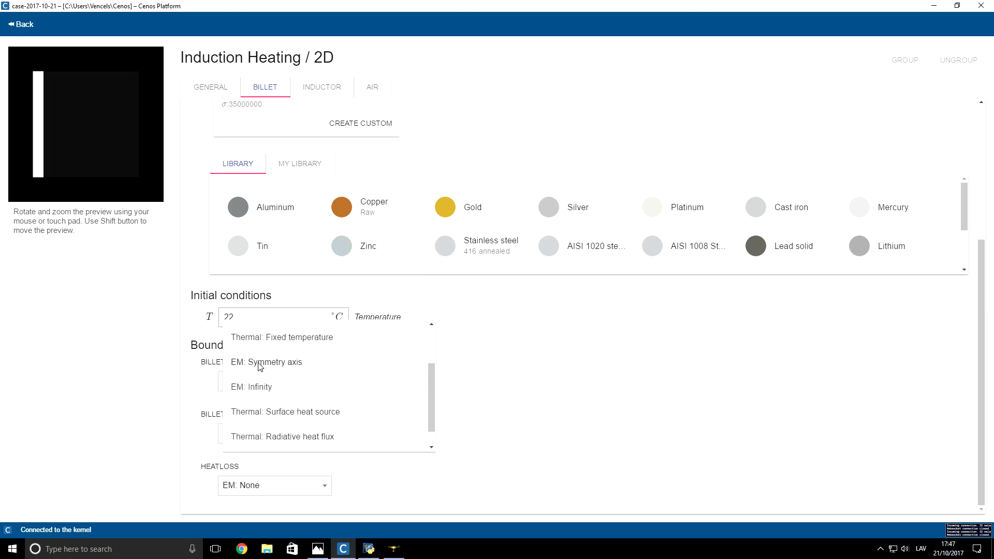
click(266, 363)
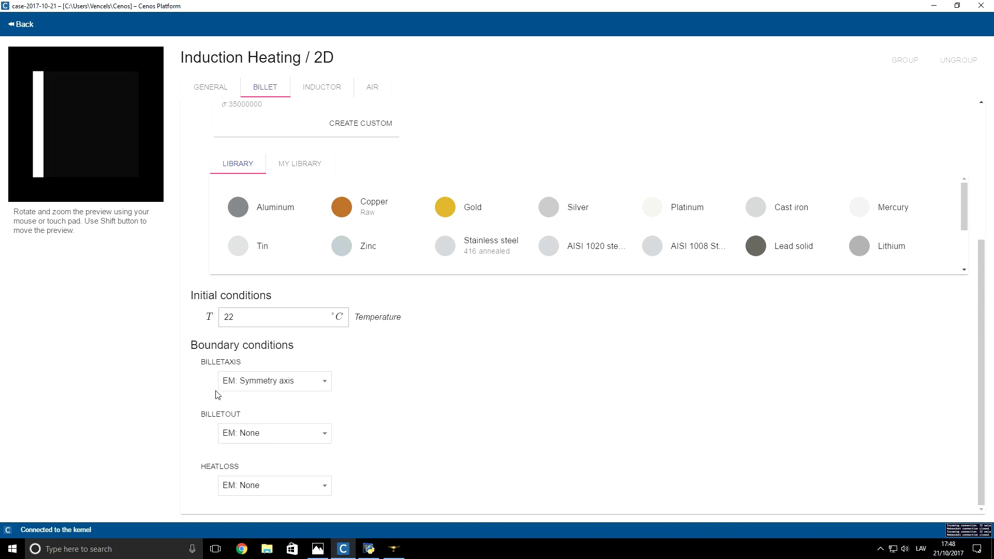
click(231, 436)
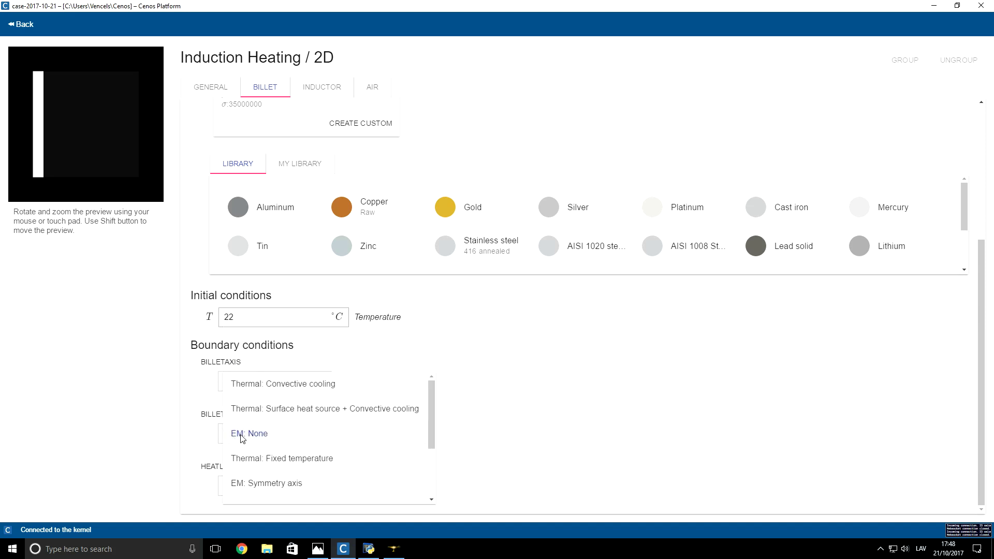
scroll(257, 437, down, 3)
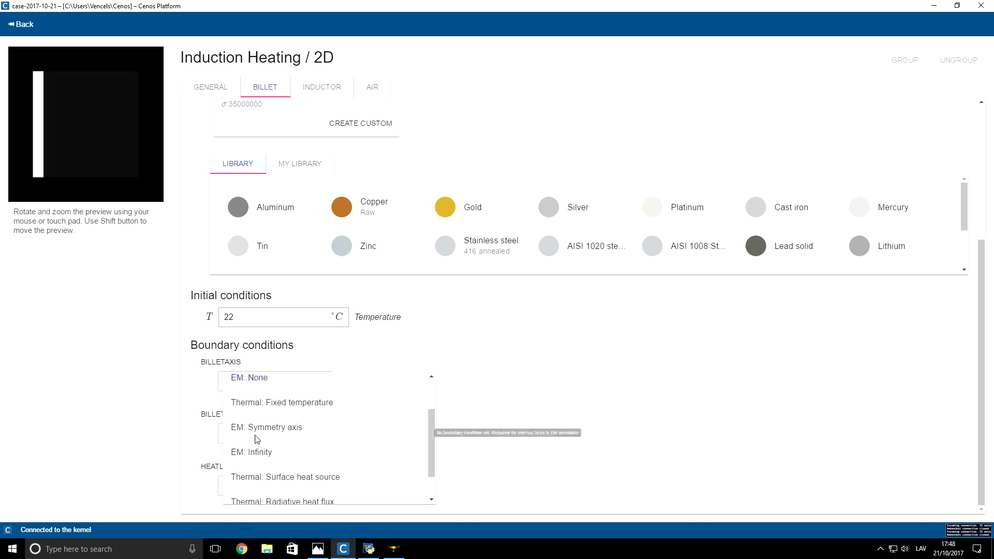
click(263, 420)
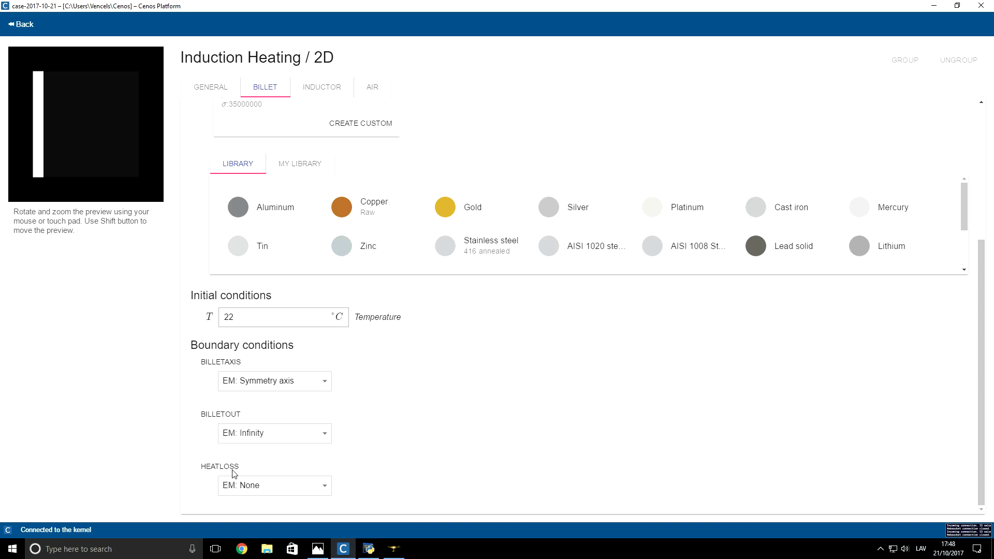
Give HEATLOSS convective cooling with h = 5 W/m²K and 22 °C ambient temperature.
click(239, 486)
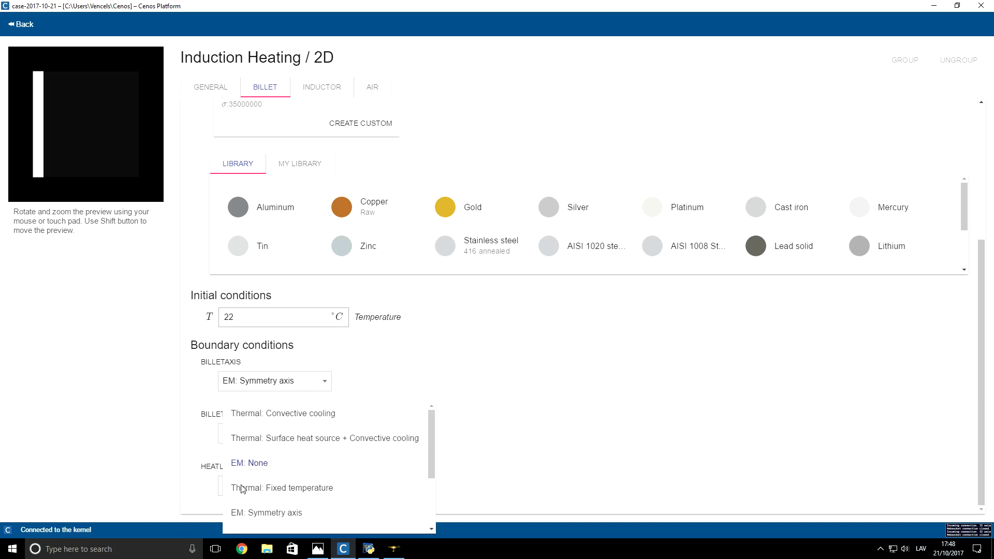
scroll(255, 492, down, 3)
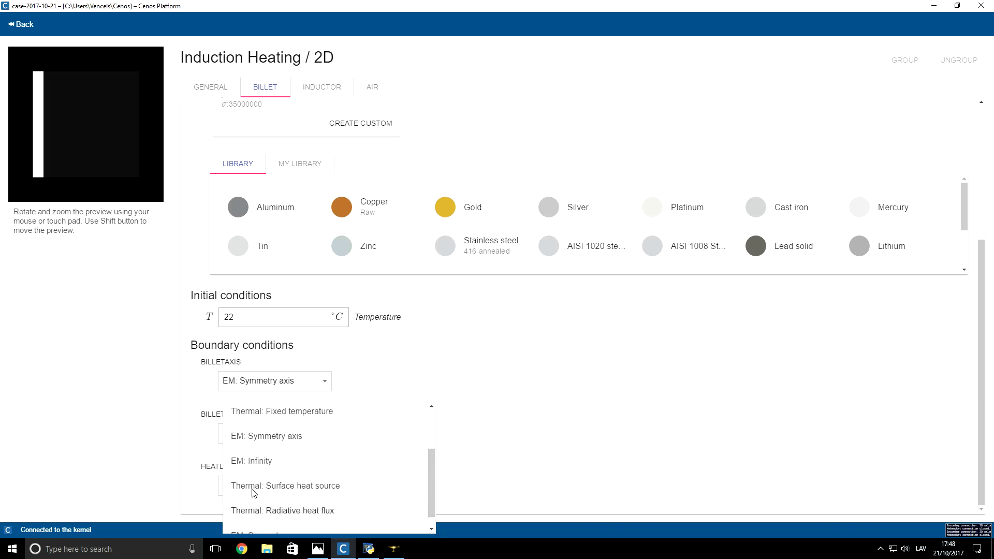
scroll(261, 485, up, 3)
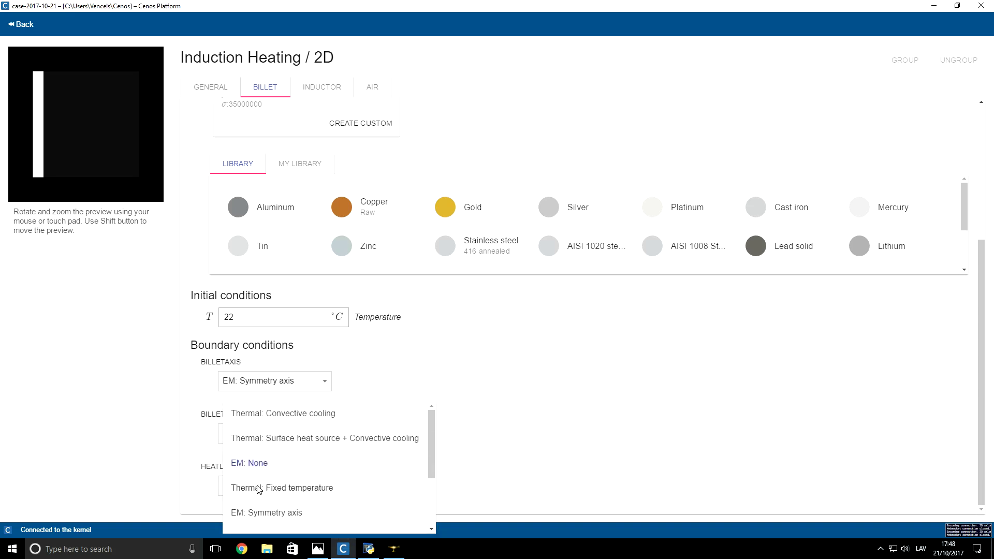
click(294, 415)
scroll(412, 397, down, 1)
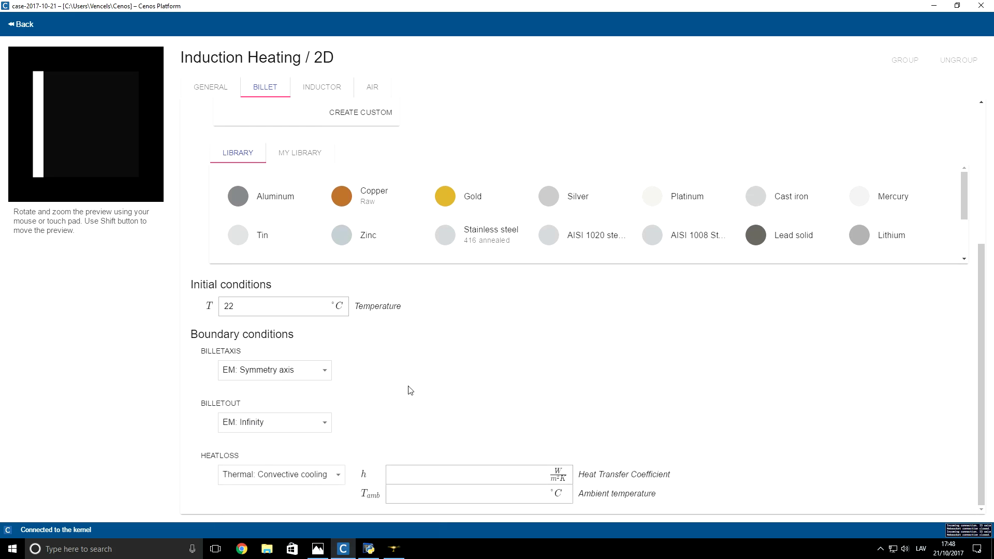
click(405, 472)
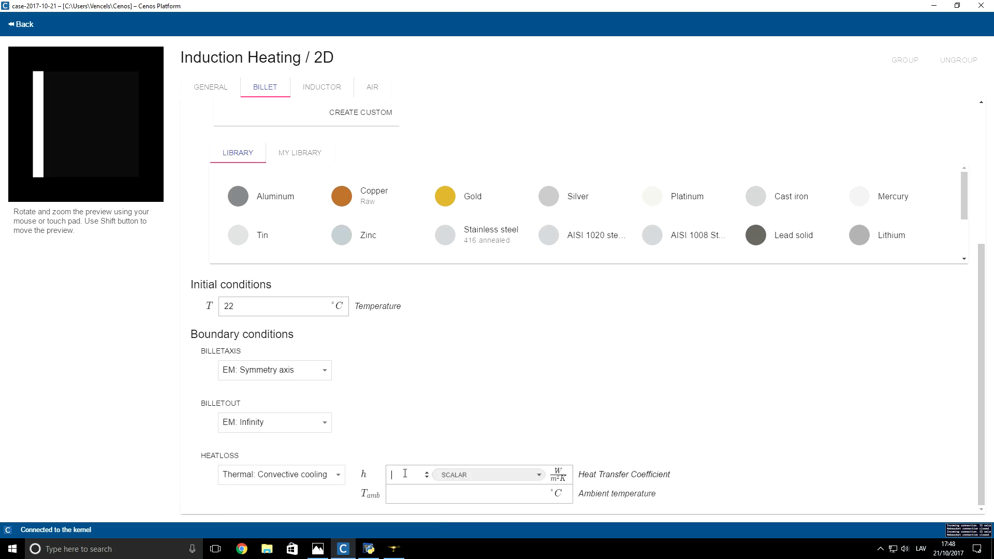
text(5)
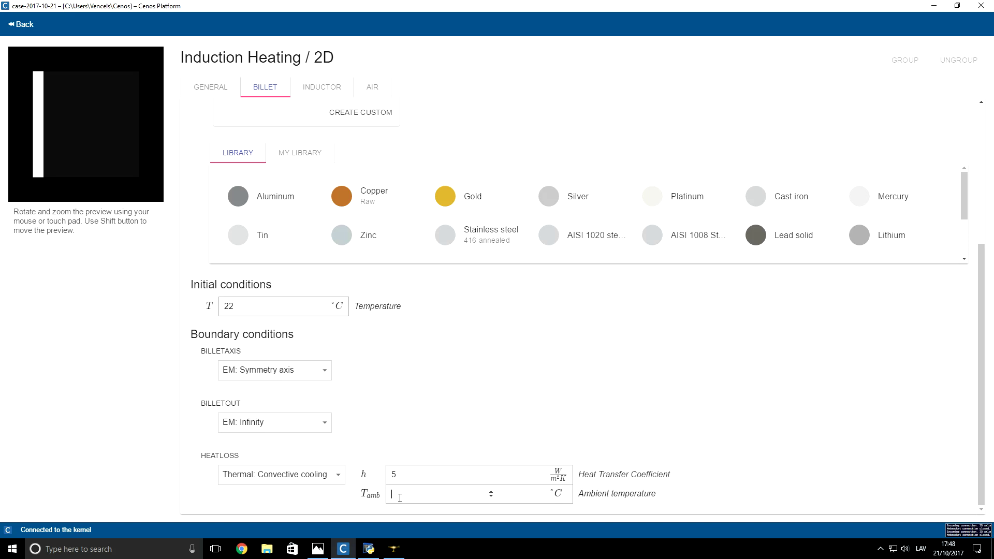
text(22)
Make the inductor a 20000 A current source with Copper as its material.
click(314, 88)
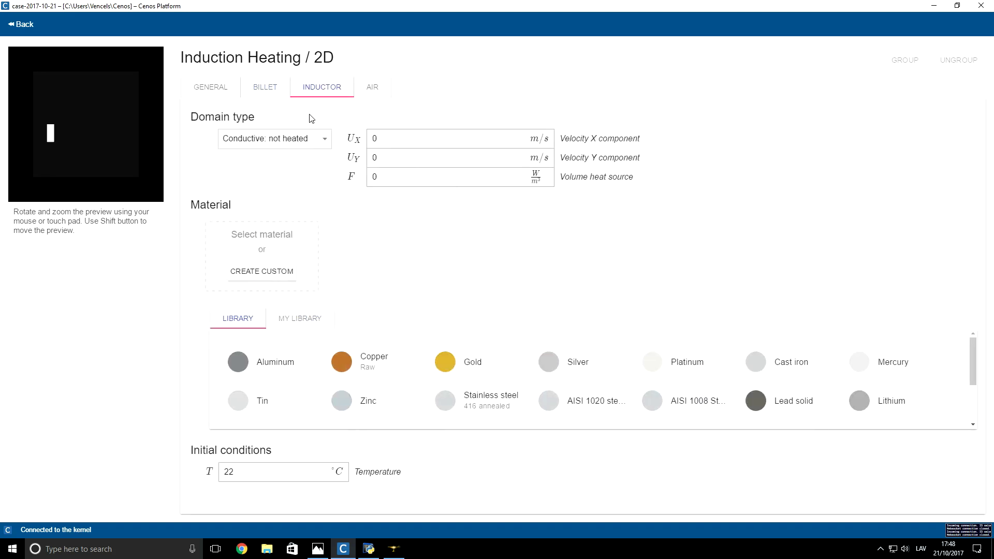
click(306, 141)
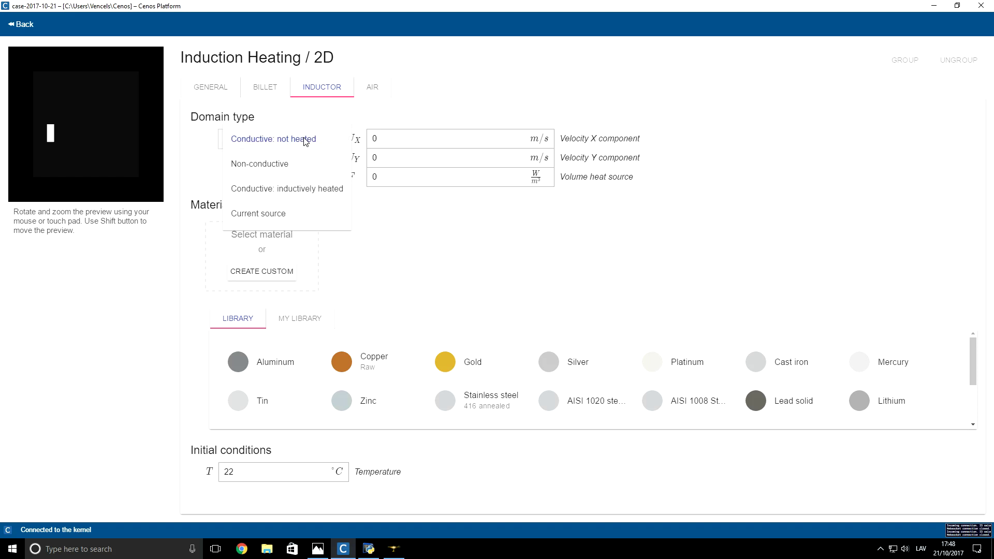
click(283, 218)
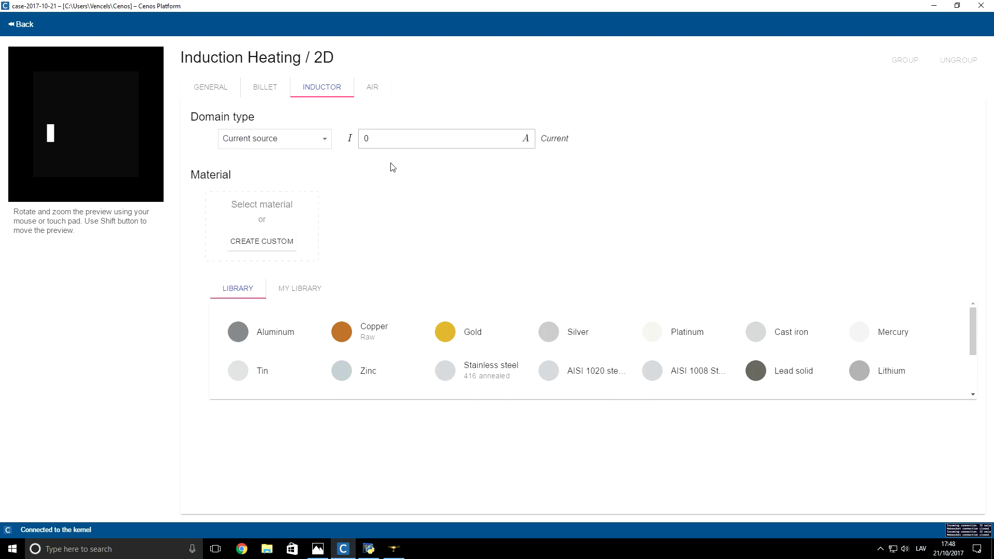
click(383, 139)
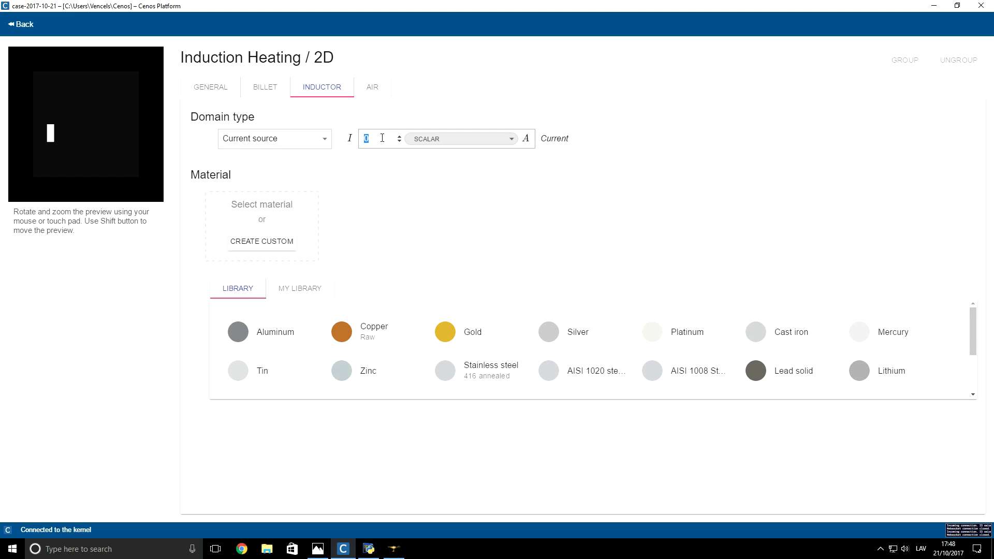
text(20000)
click(368, 195)
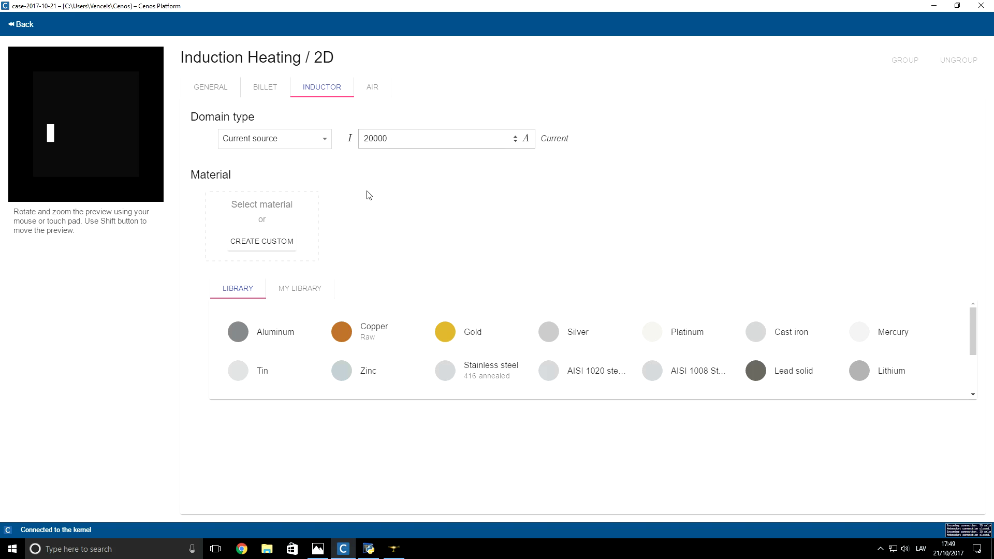
click(368, 338)
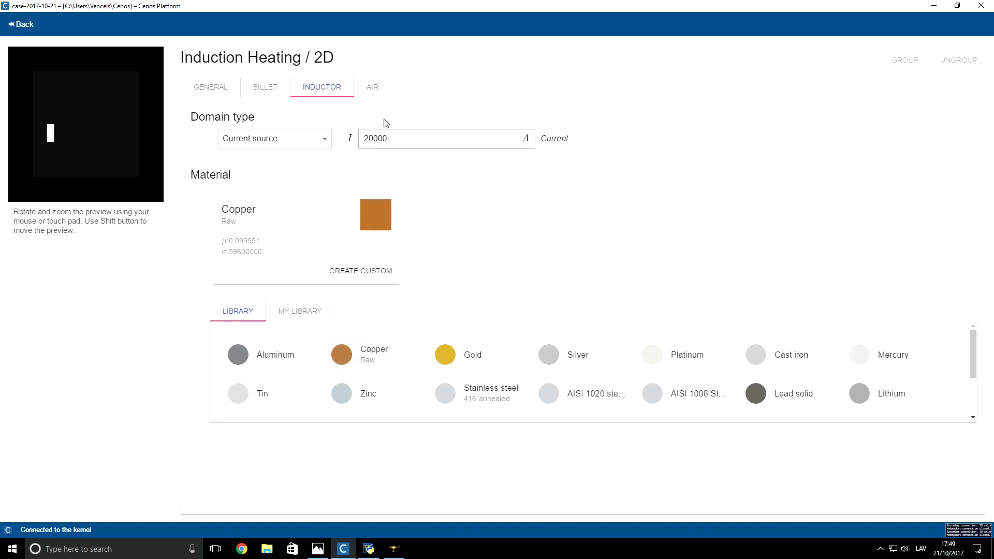
Make the air region non-conductive with Air material and set FARFIELD to EM: Infinity.
click(372, 89)
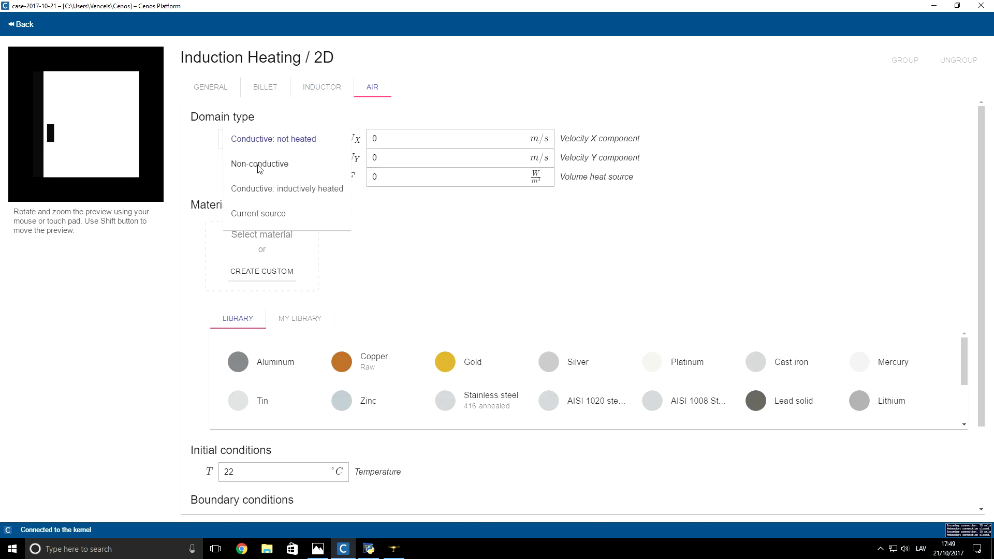
click(306, 165)
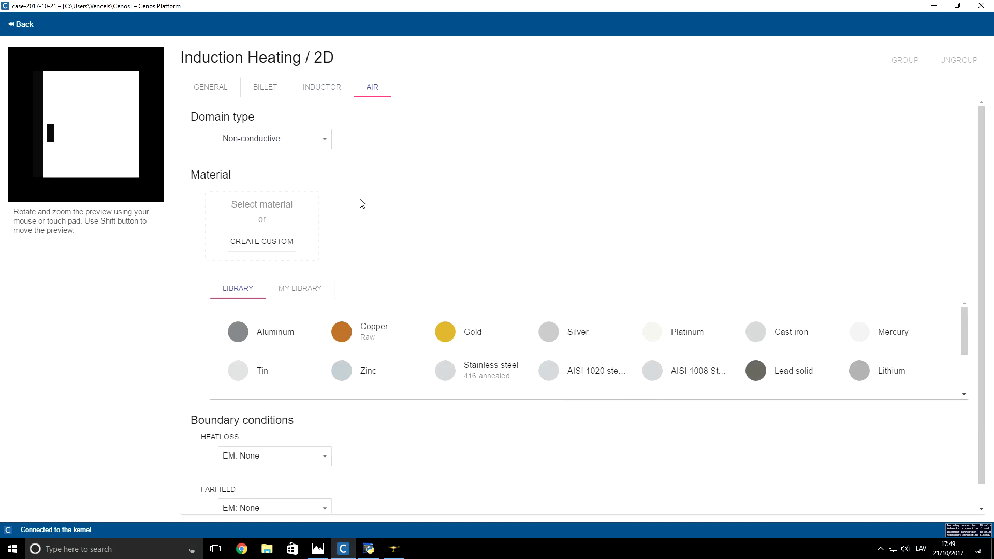
scroll(355, 224, down, 1)
scroll(333, 328, down, 2)
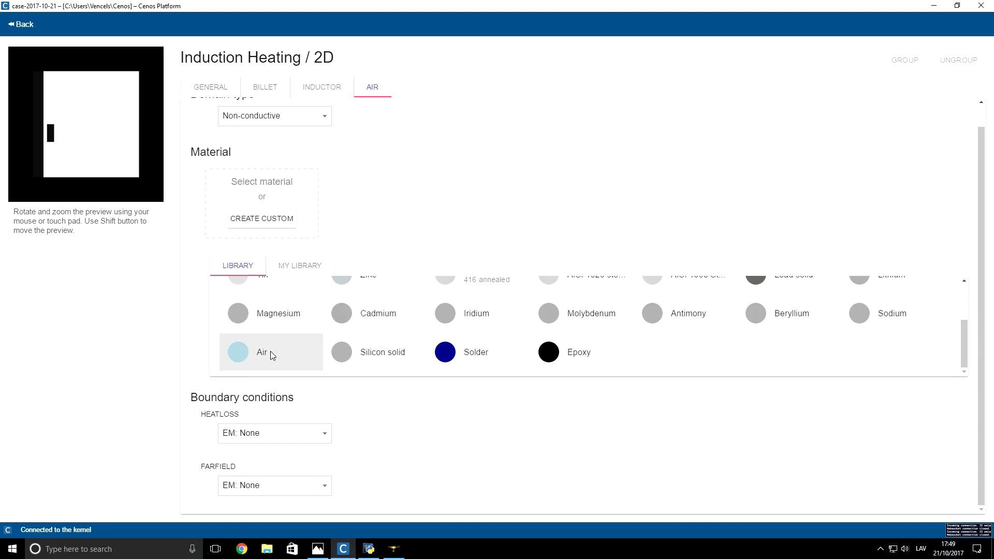
click(270, 351)
scroll(342, 426, down, 1)
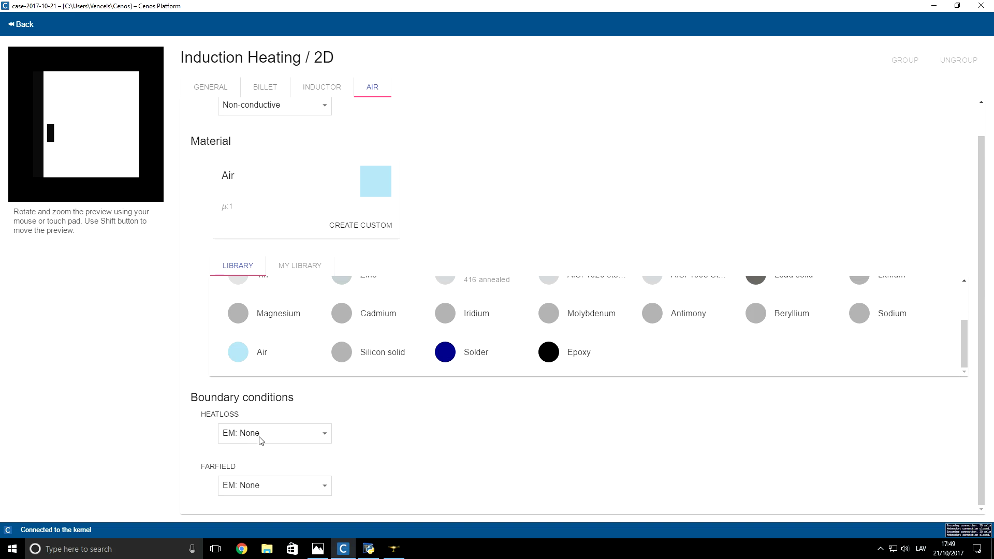
click(243, 489)
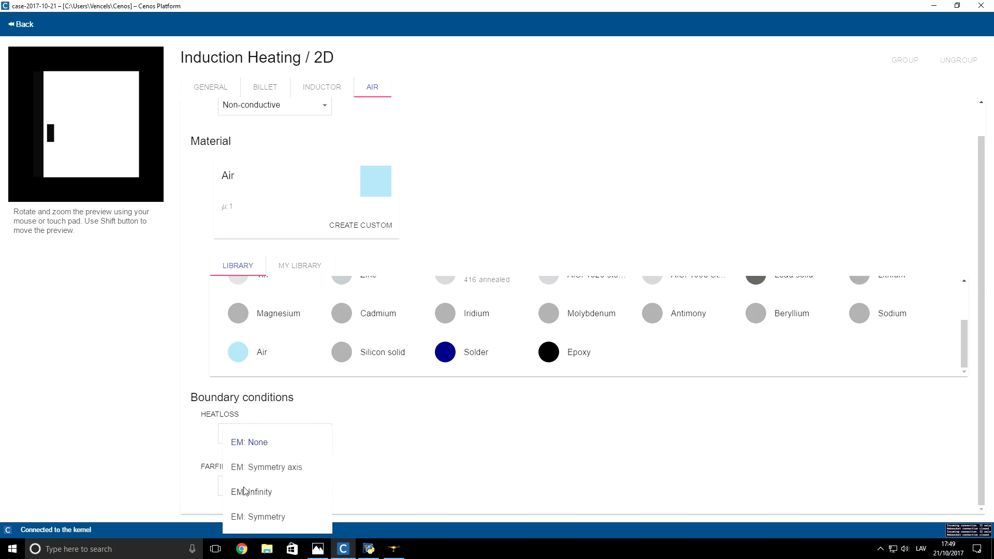
click(278, 493)
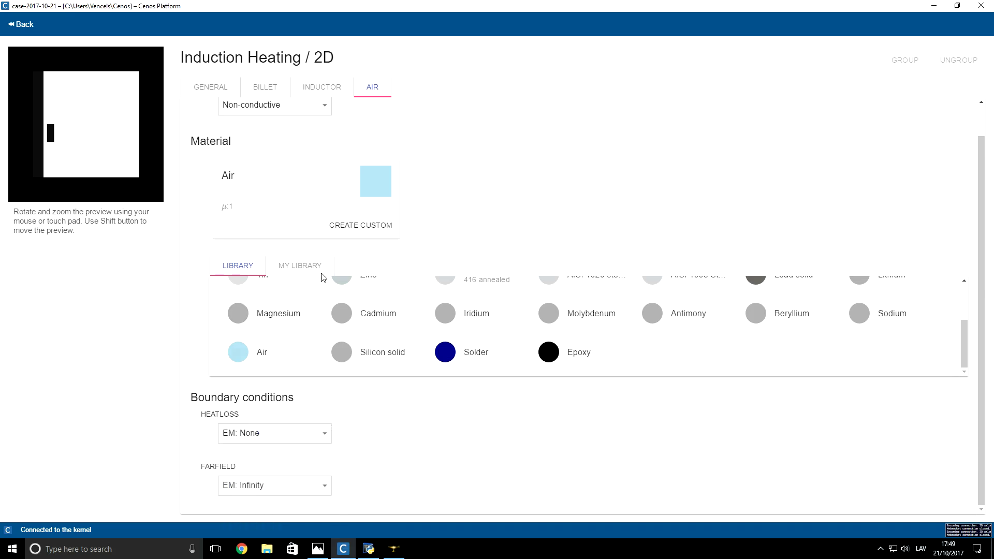
Back in the workflow, add a Visualization post-processor and press RUN to start computing.
click(24, 24)
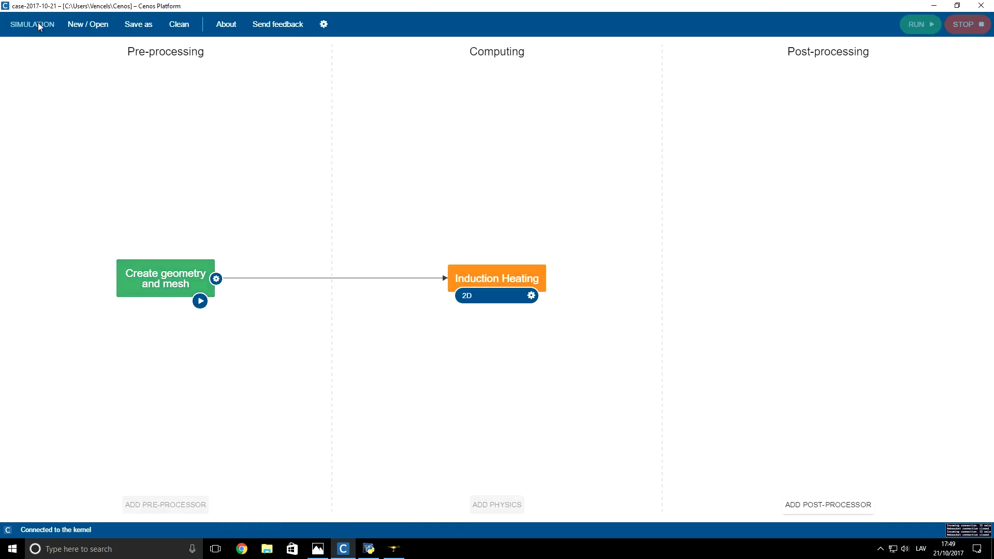
click(802, 506)
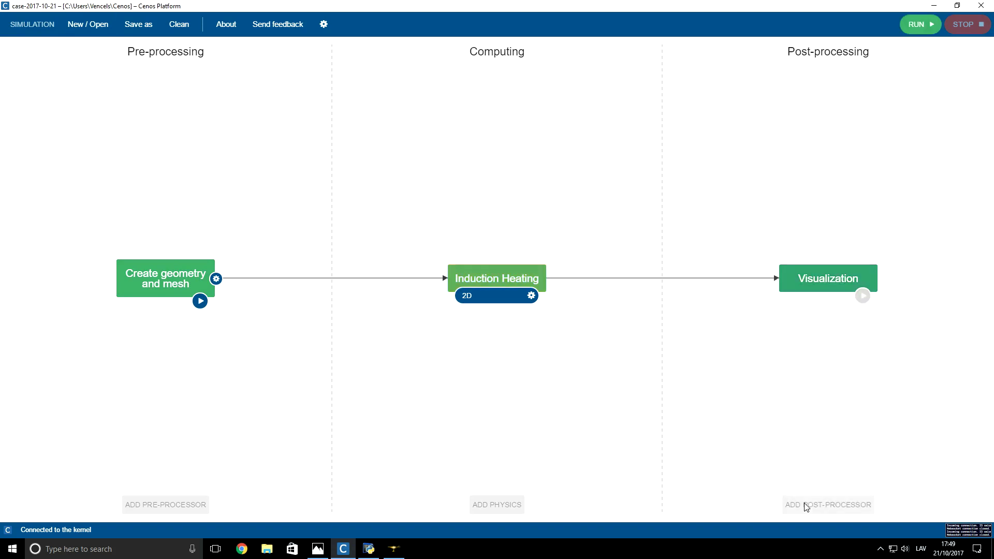
mouse_move(848, 274)
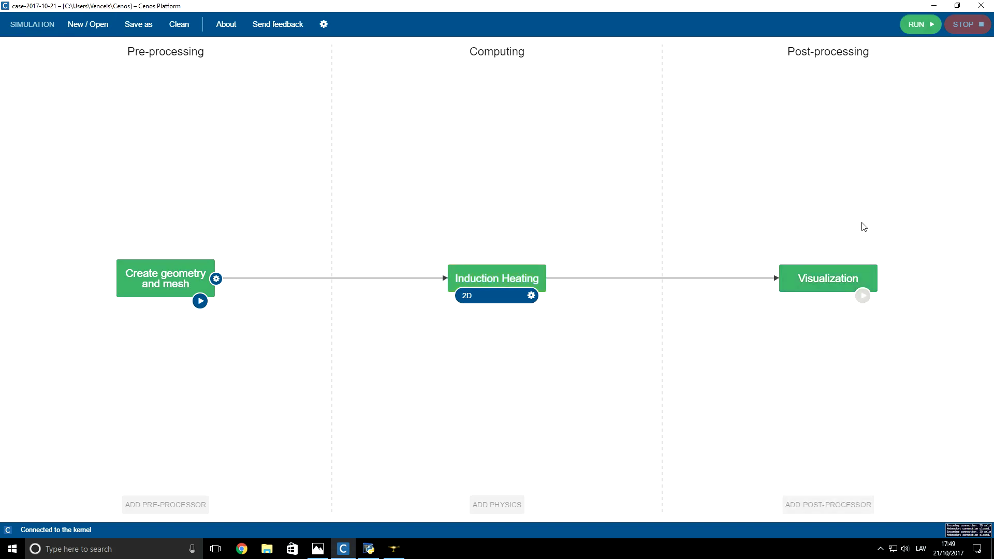
click(914, 24)
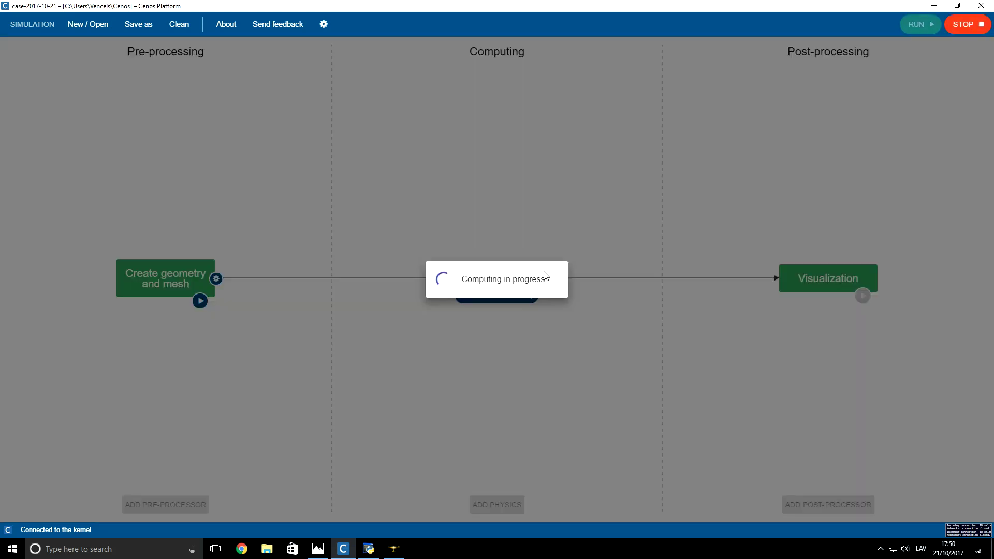